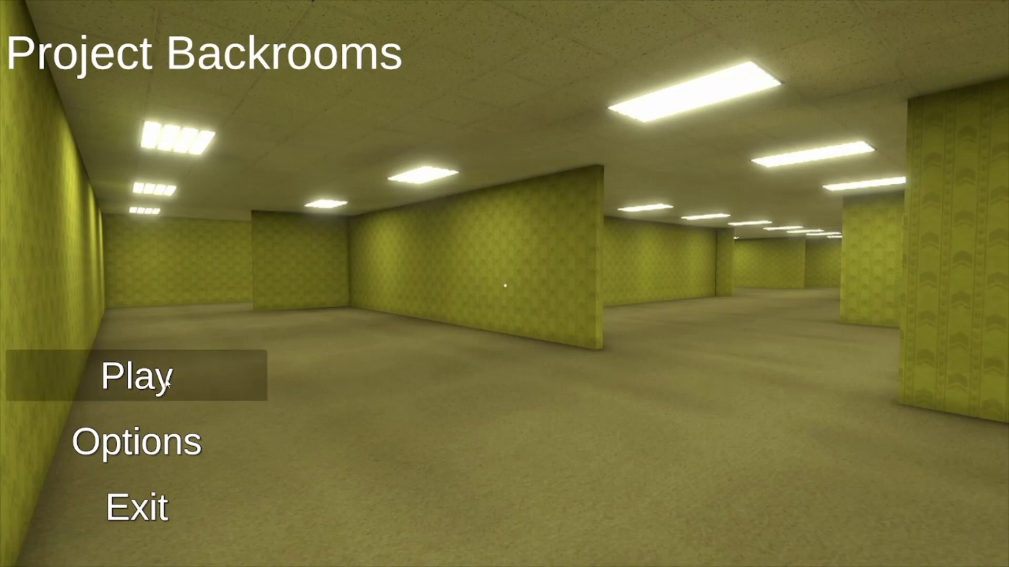
# Step: Start a game from the title menu and walk through Level 0's yellow rooms
pyautogui.click(139, 377)
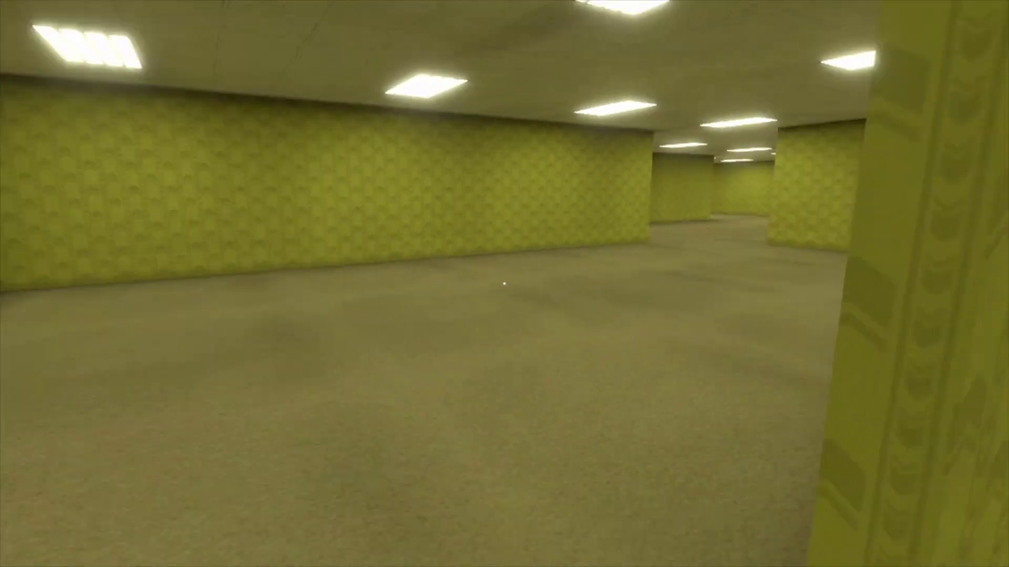
pyautogui.press('w')
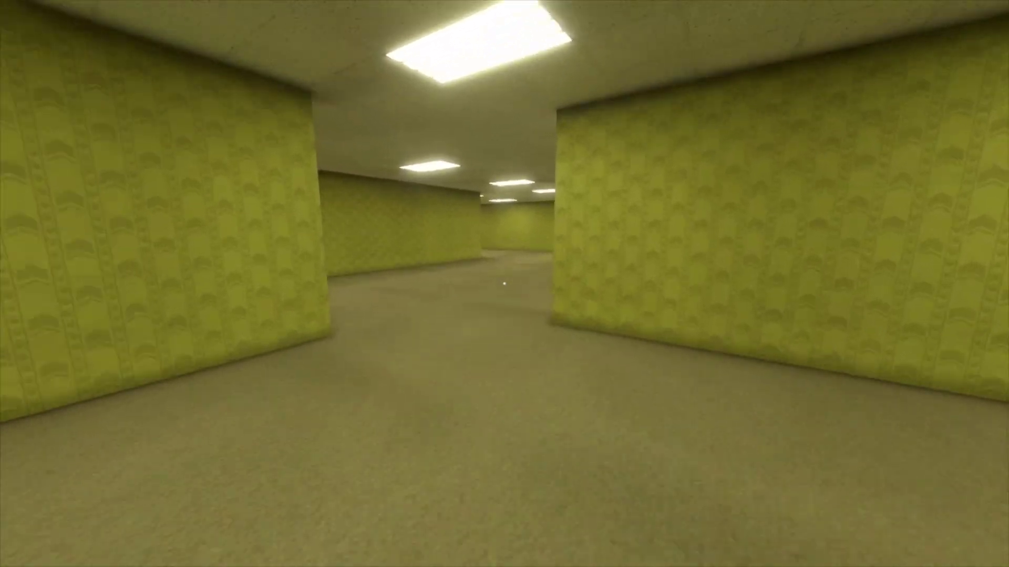
pyautogui.press('w')
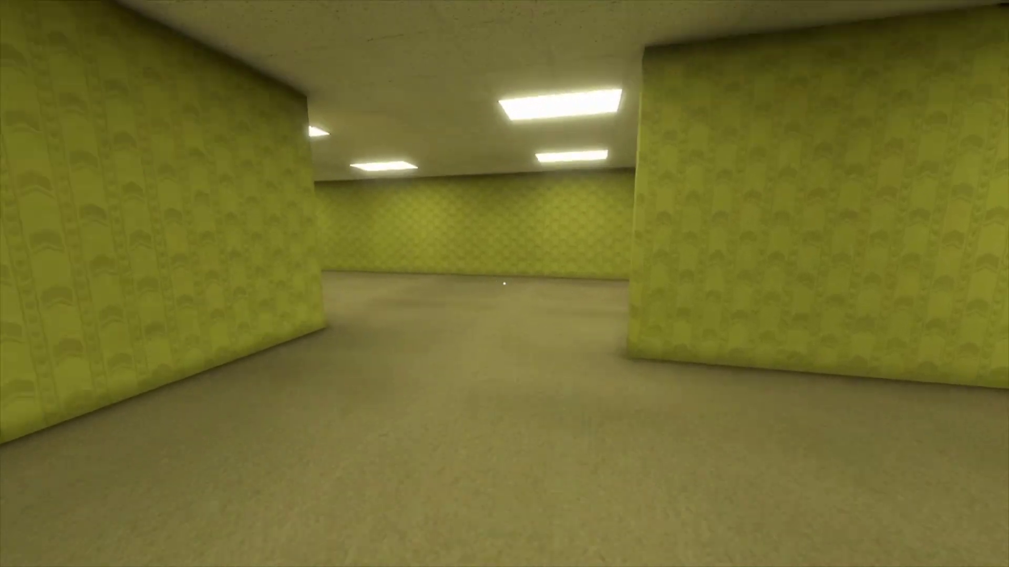
pyautogui.press('w')
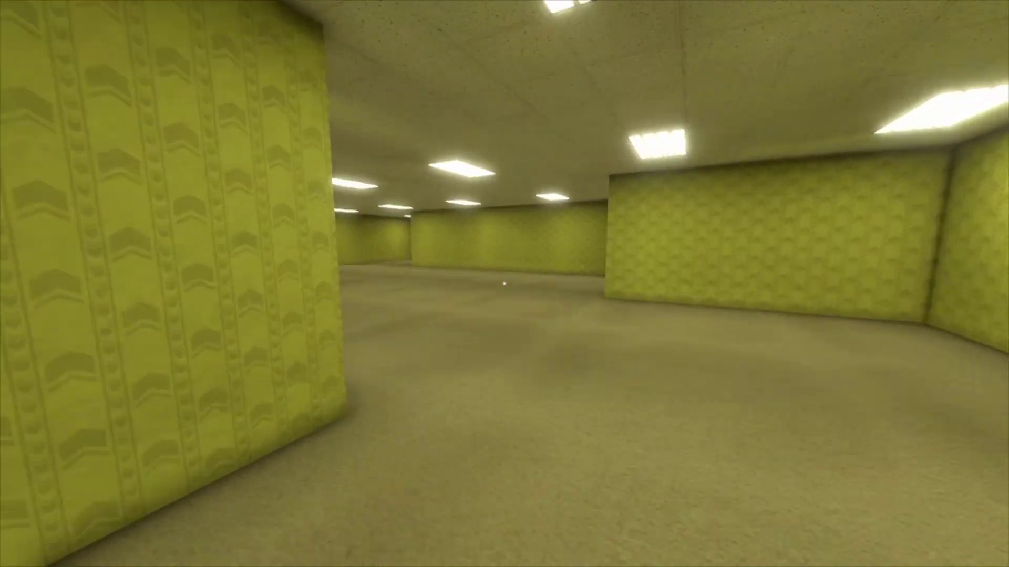
pyautogui.press('w')
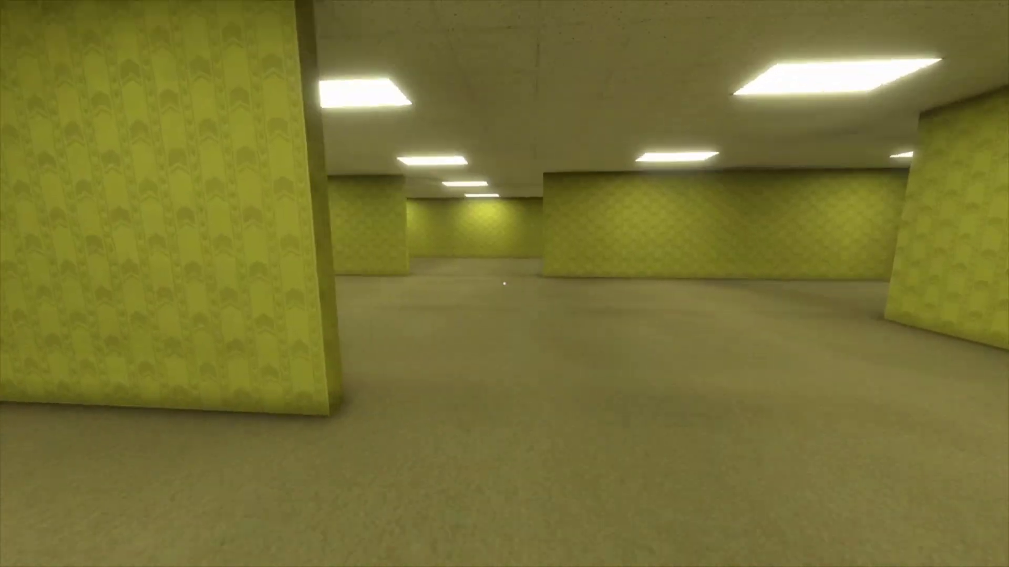
pyautogui.press('w')
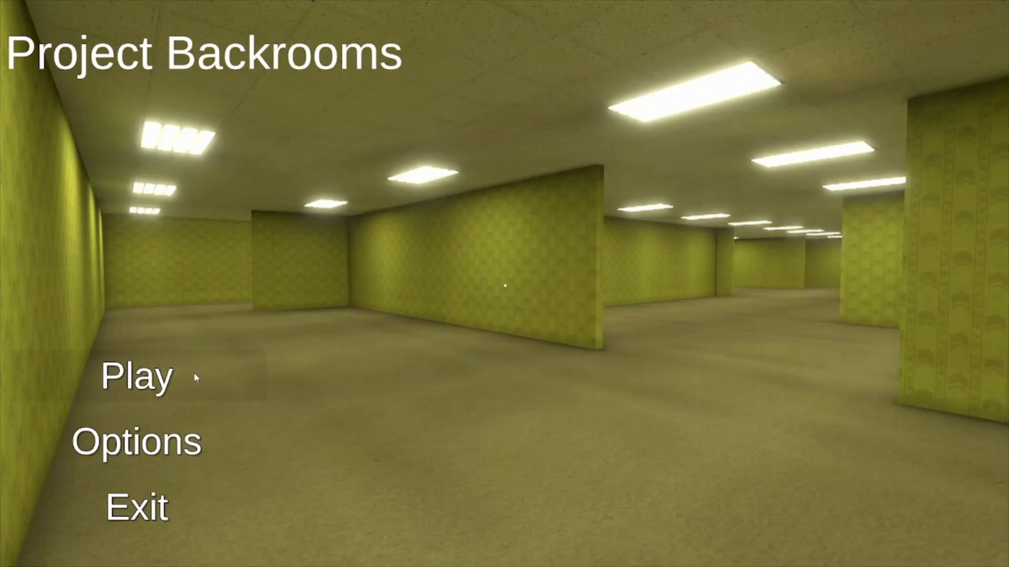
# Step: Bring up the game-mode choices under Play and try Multiplayer several times
pyautogui.click(197, 378)
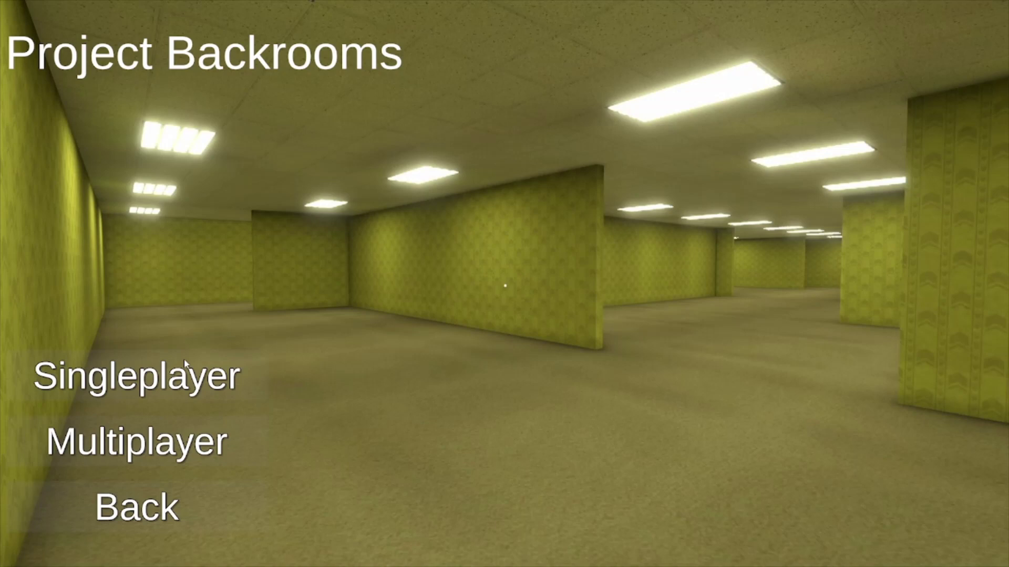
pyautogui.click(154, 441)
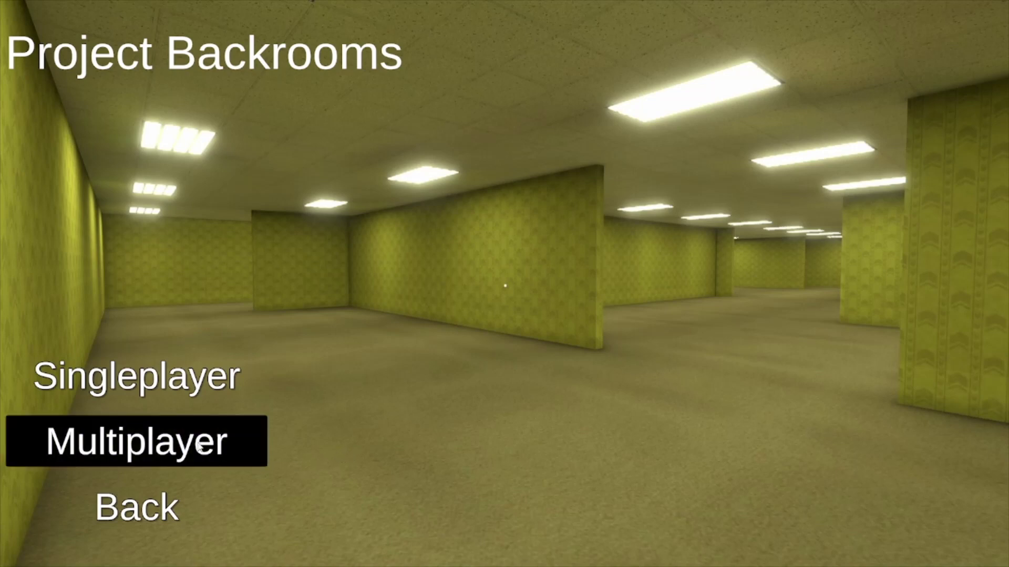
pyautogui.click(136, 443)
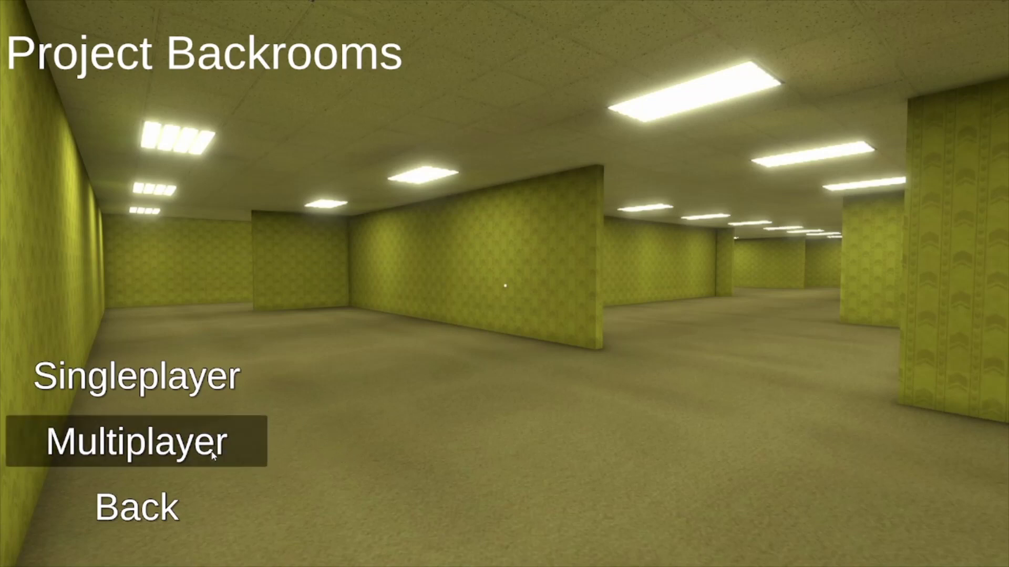
pyautogui.click(136, 444)
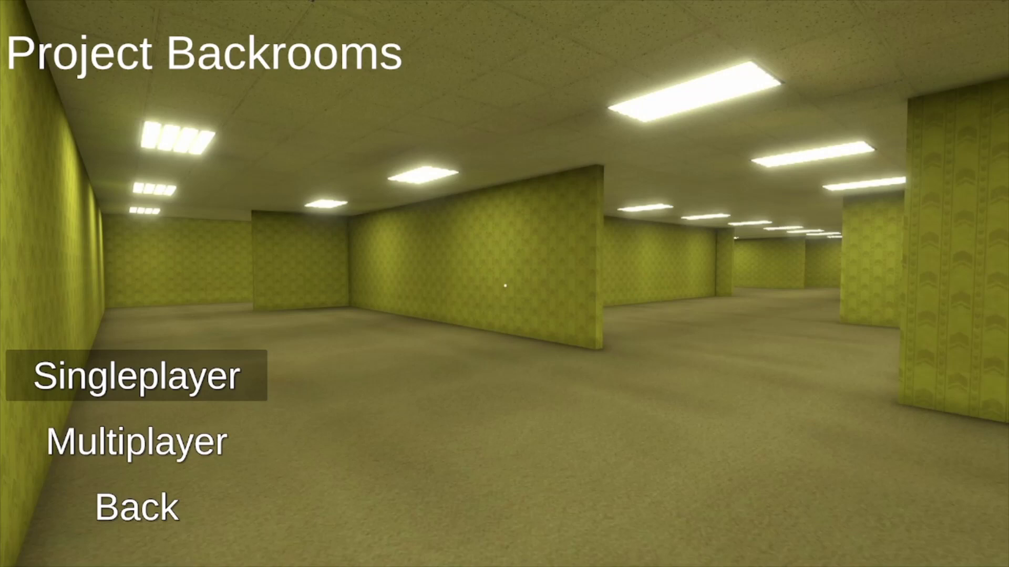
# Step: Return to the title menu, host a multiplayer lobby, ready up and start the game
pyautogui.press('Escape')
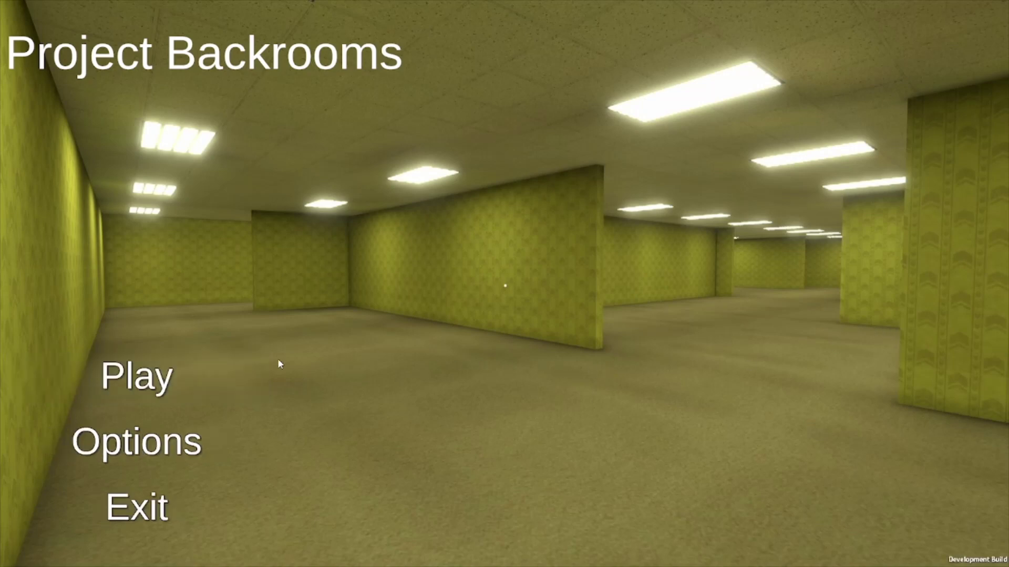
pyautogui.click(179, 377)
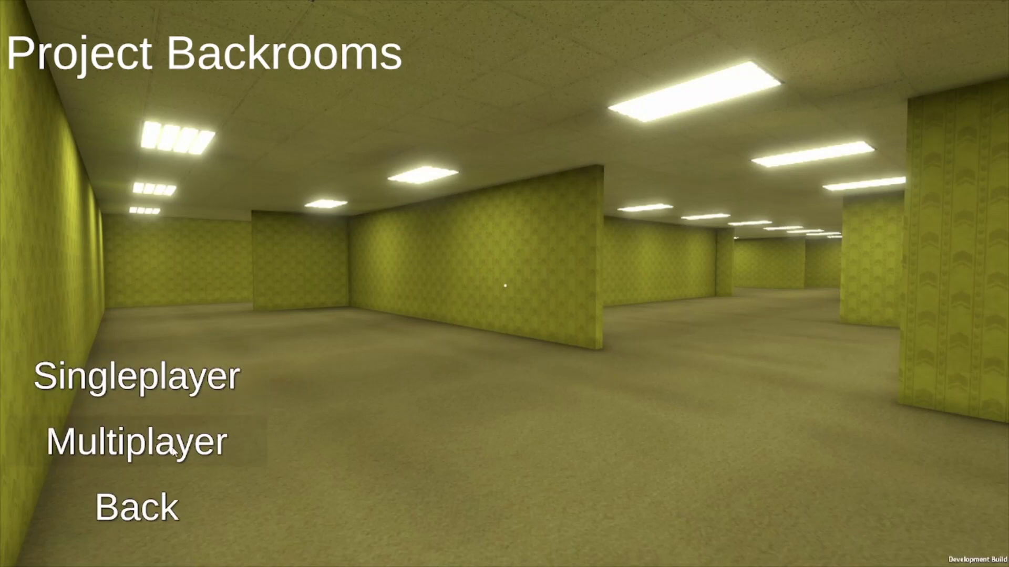
pyautogui.click(172, 454)
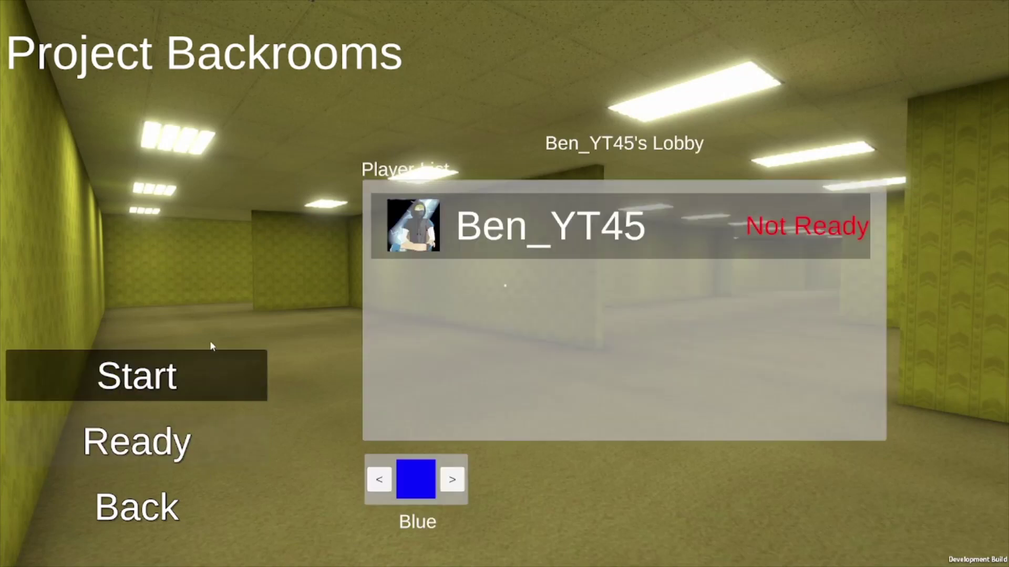
pyautogui.click(139, 451)
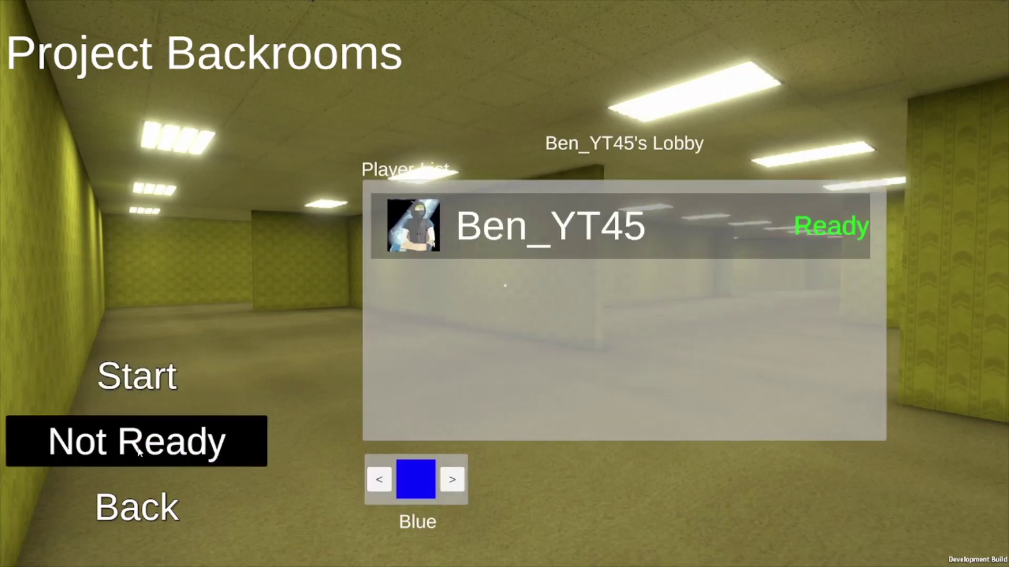
pyautogui.click(140, 383)
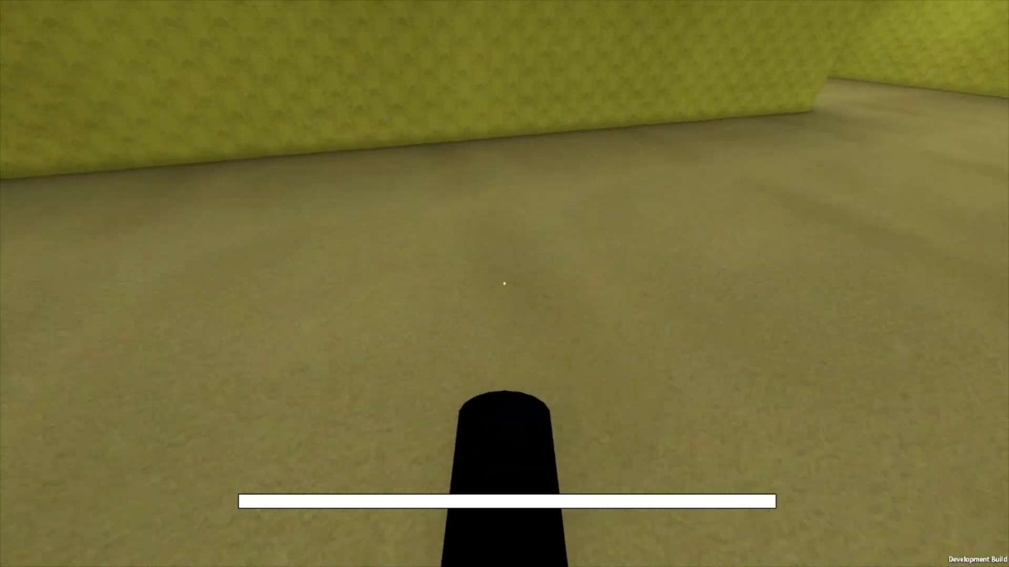
# Step: Exit the multiplayer session to the title menu with Play, Options and Exit
pyautogui.press('Escape')
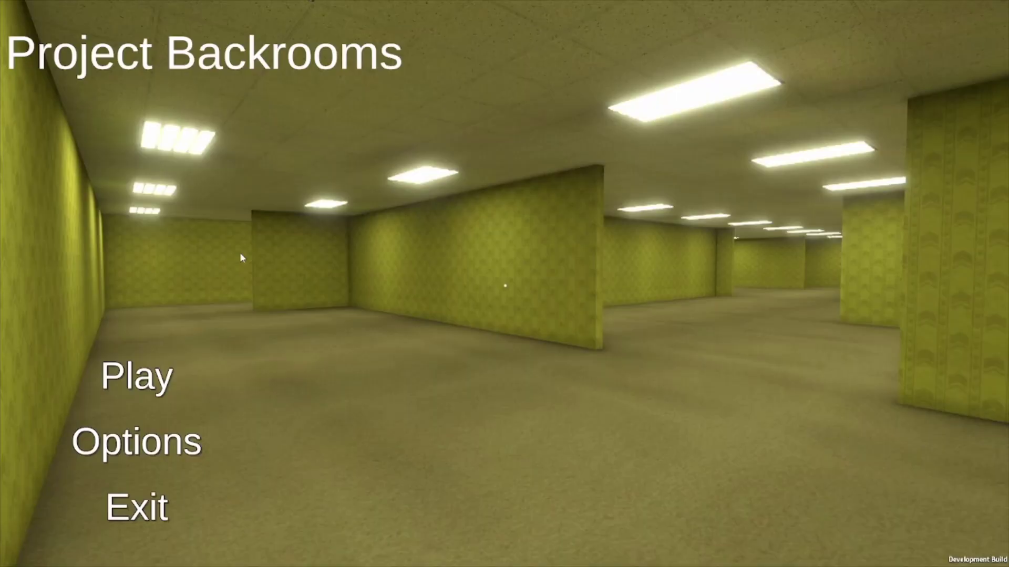
# Step: Launch a Singleplayer game from Play to enter the baseboarded yellow corridors
pyautogui.click(174, 377)
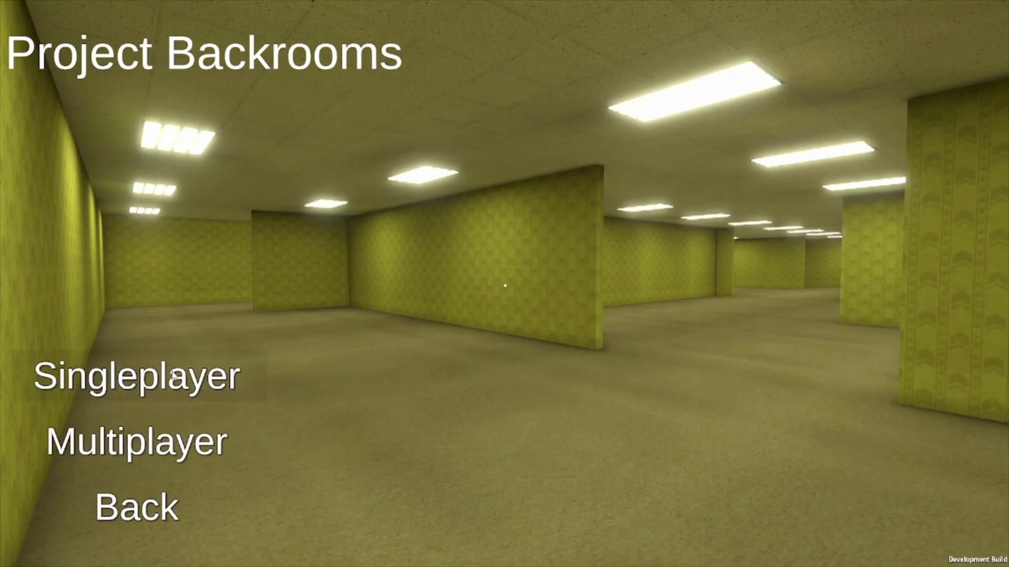
pyautogui.click(178, 378)
pyautogui.click(192, 379)
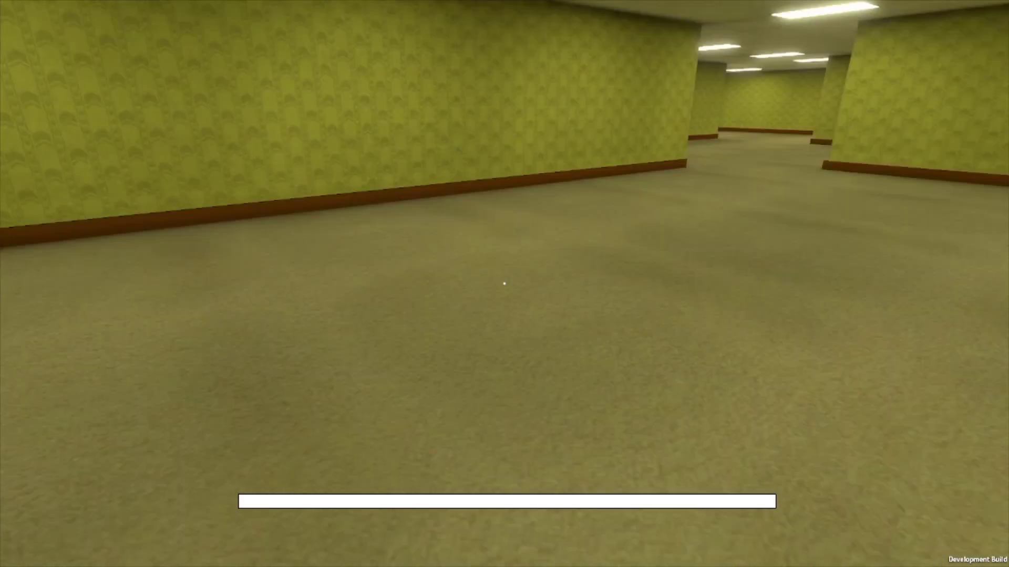